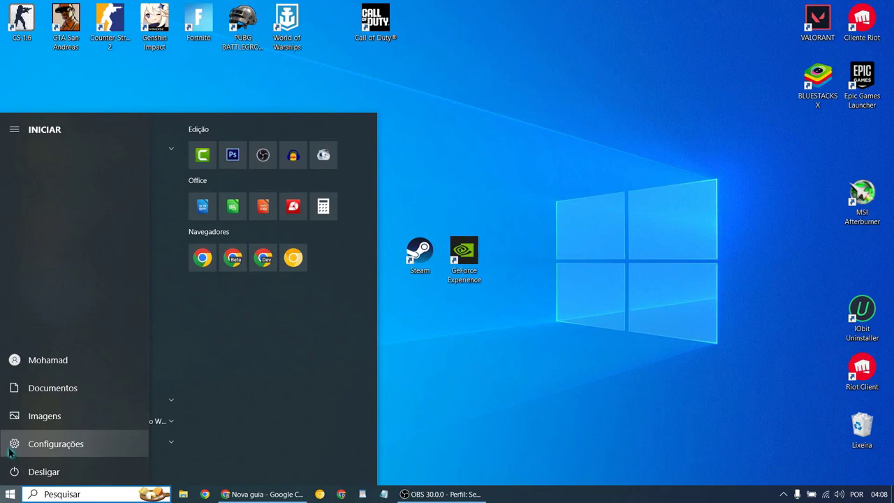
- Open the Atualização e Segurança section of the Windows settings
{"action": "left_click", "coordinate": [66, 444]}
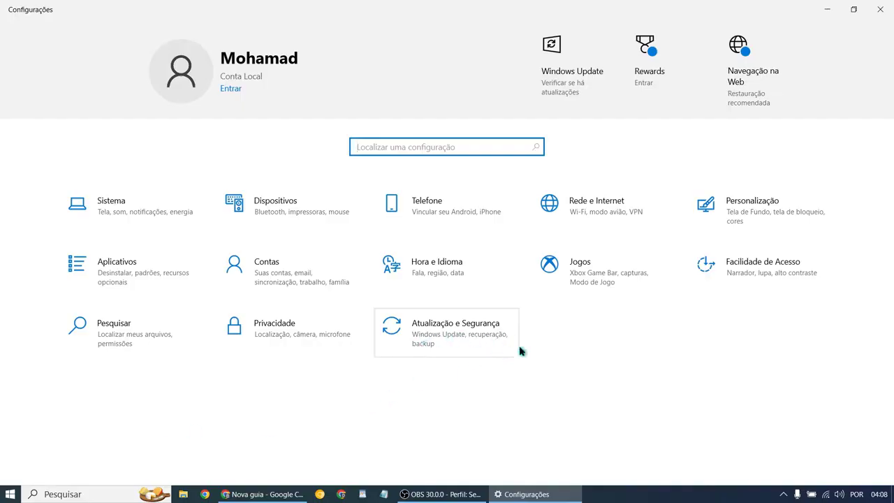
{"action": "left_click", "coordinate": [491, 343]}
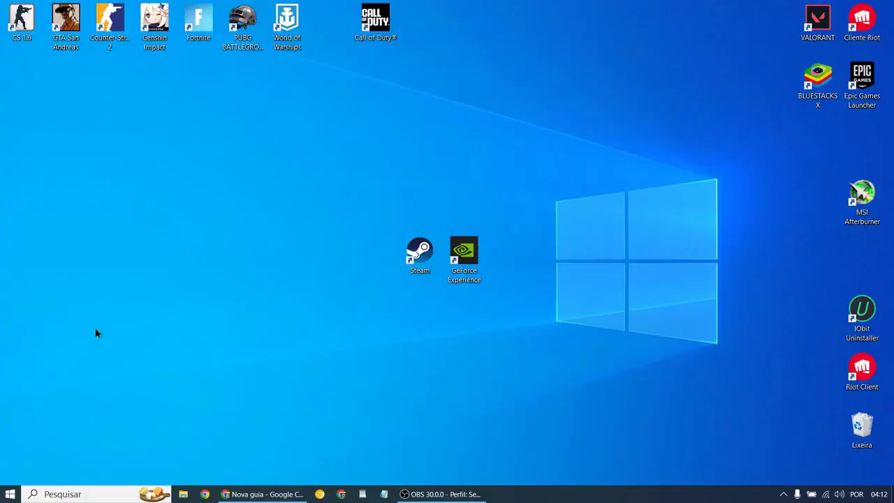
- Run DXDIAG from the Windows search and view the Exibição 1 page of the diagnostic tool
{"action": "left_click", "coordinate": [70, 496]}
{"action": "type", "text": "DXDIAG"}
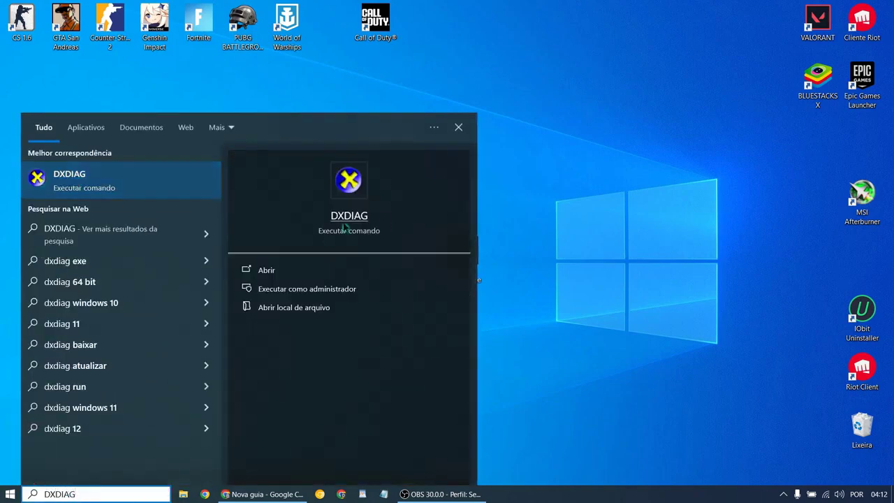
{"action": "left_click", "coordinate": [289, 293]}
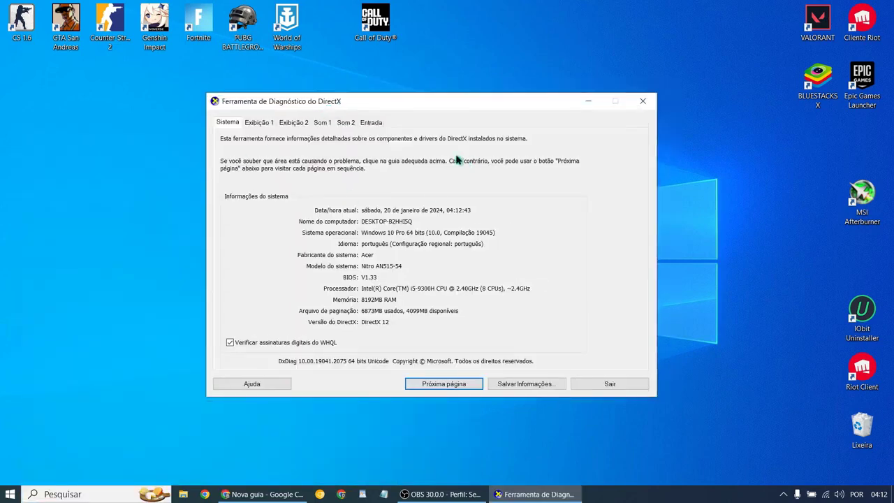
{"action": "left_click", "coordinate": [259, 123]}
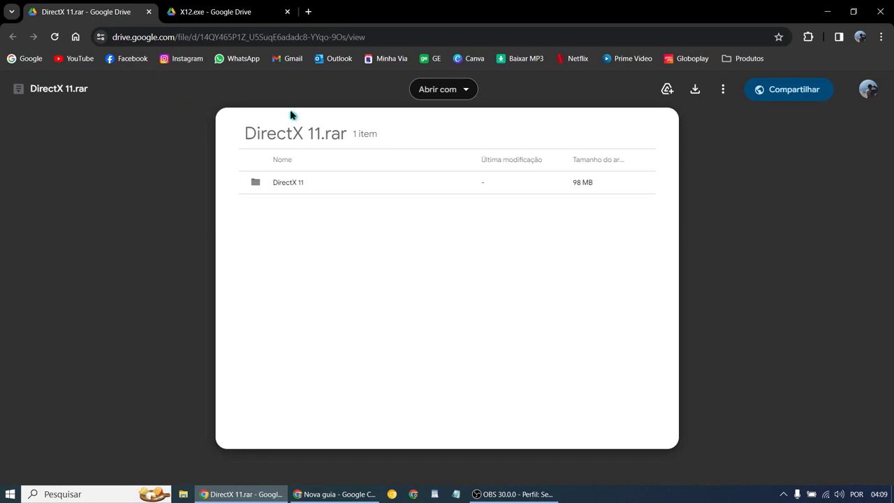
- Compare the two shared Google Drive files in the browser and download DirectX 11.rar
{"action": "left_click_drag", "start_coordinate": [231, 135], "coordinate": [349, 135]}
{"action": "left_click", "coordinate": [216, 12]}
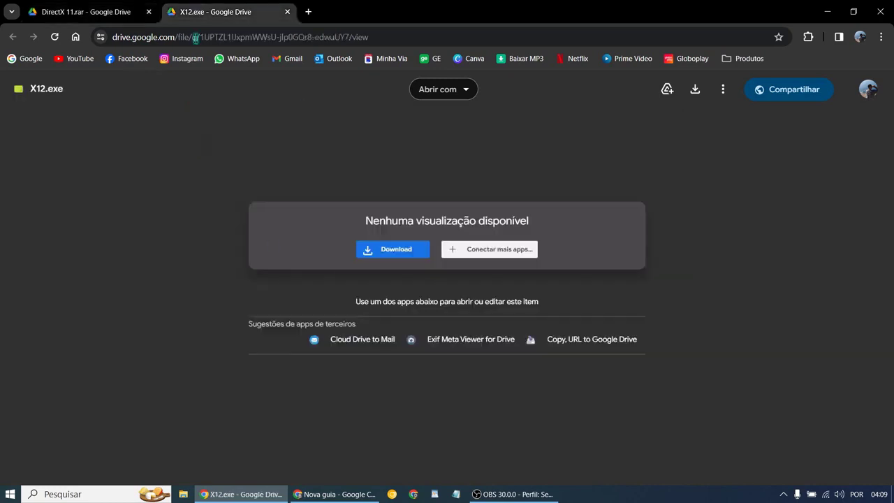
{"action": "left_click", "coordinate": [94, 13]}
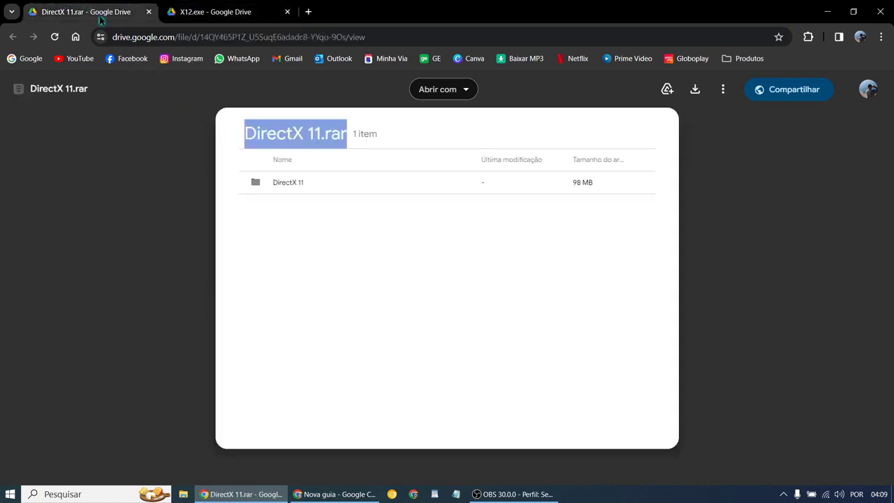
{"action": "left_click", "coordinate": [734, 313]}
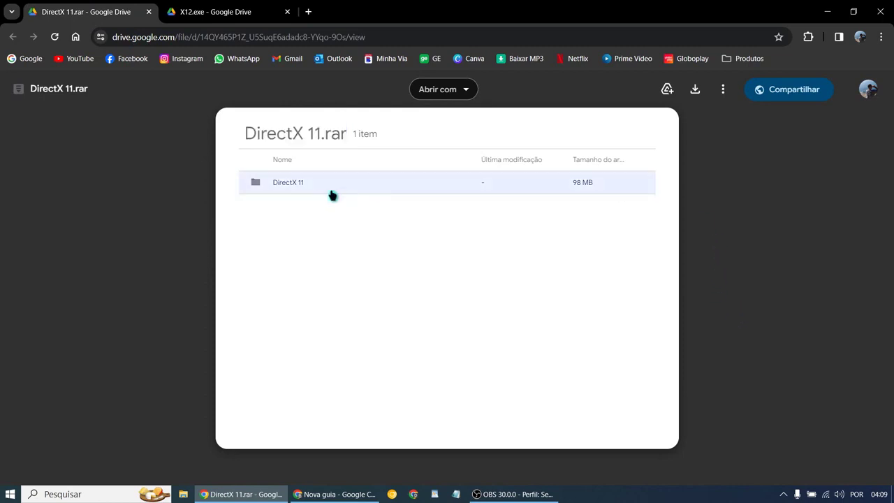
{"action": "left_click", "coordinate": [695, 91]}
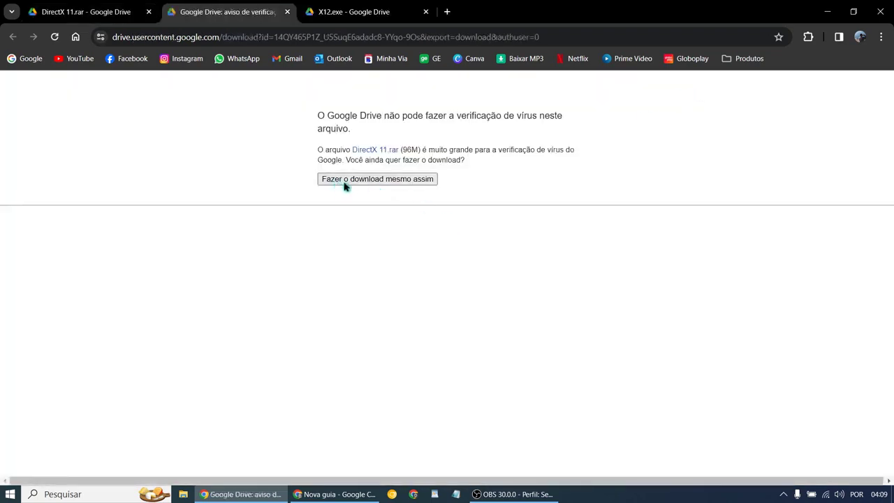
- Download X12.exe from its shared Google Drive page despite the missing virus scan
{"action": "left_click", "coordinate": [352, 12]}
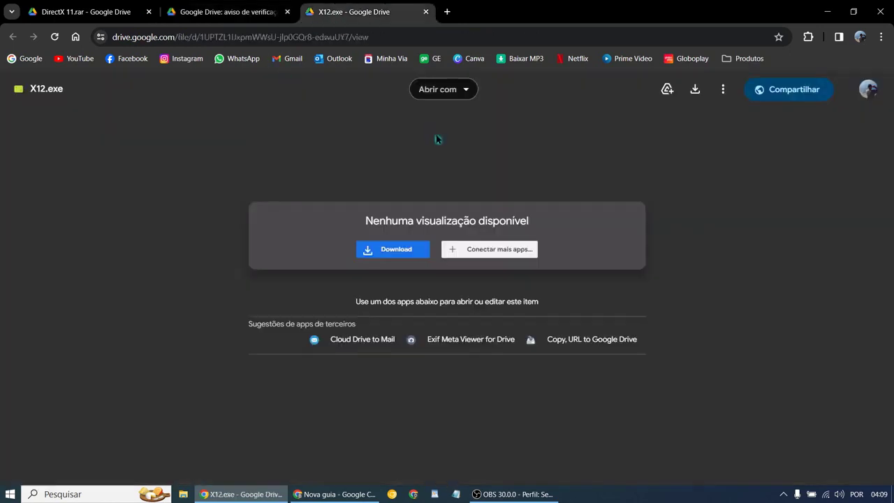
{"action": "left_click", "coordinate": [401, 248]}
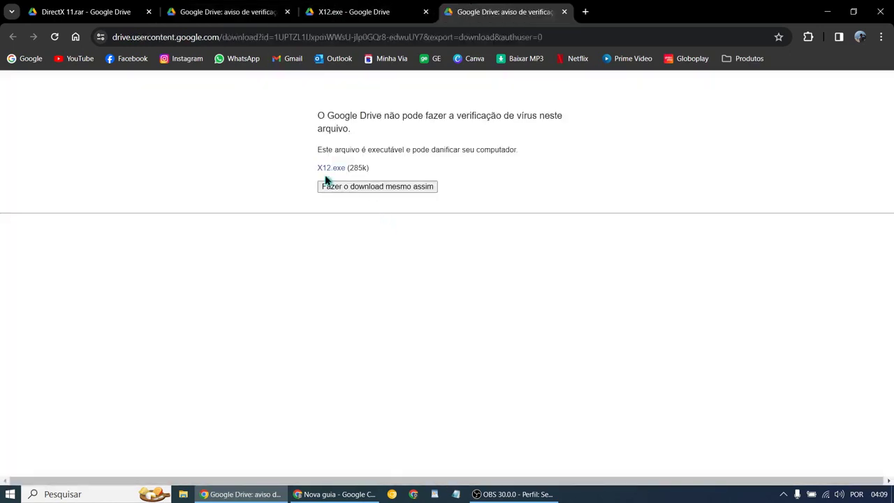
{"action": "left_click", "coordinate": [383, 189]}
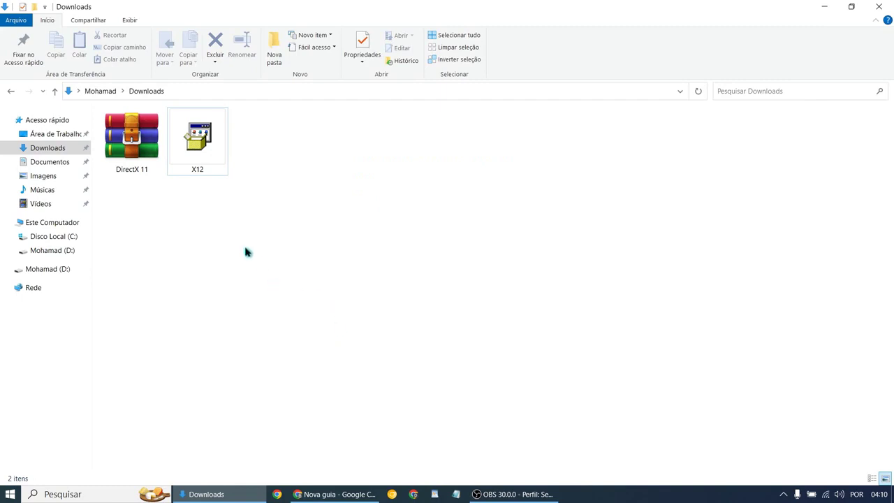
- Launch the X12 installer from the Downloads folder
{"action": "left_click", "coordinate": [133, 145]}
{"action": "left_click", "coordinate": [201, 155]}
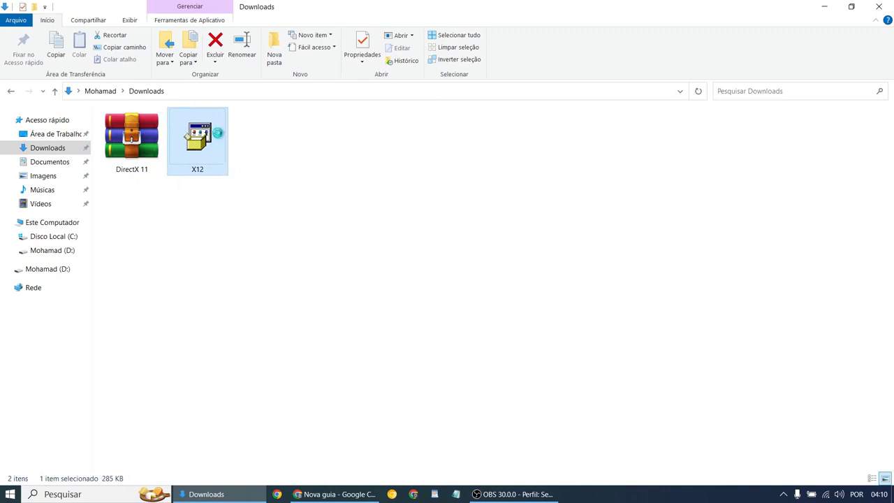
{"action": "right_click", "coordinate": [215, 131]}
{"action": "left_click", "coordinate": [304, 121]}
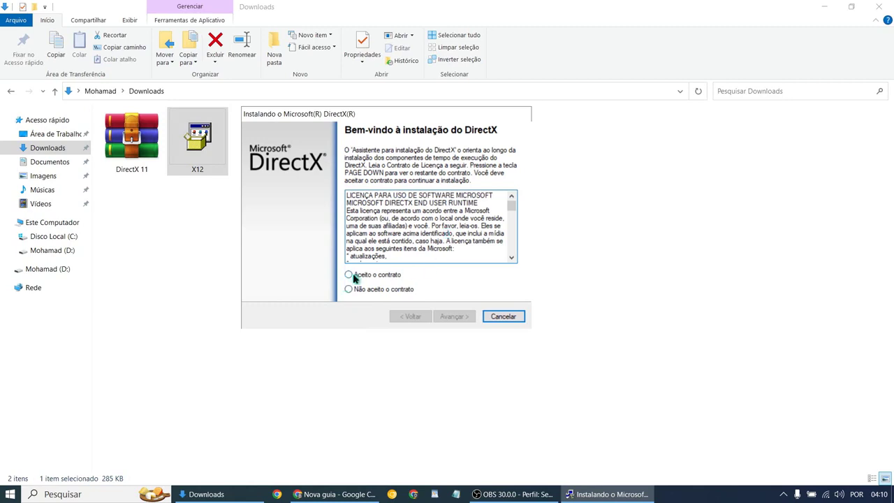
- Accept the DirectX licence agreement, decline the Bing Bar, and complete the installation
{"action": "left_click", "coordinate": [349, 274]}
{"action": "left_click", "coordinate": [458, 318]}
{"action": "left_click", "coordinate": [345, 226]}
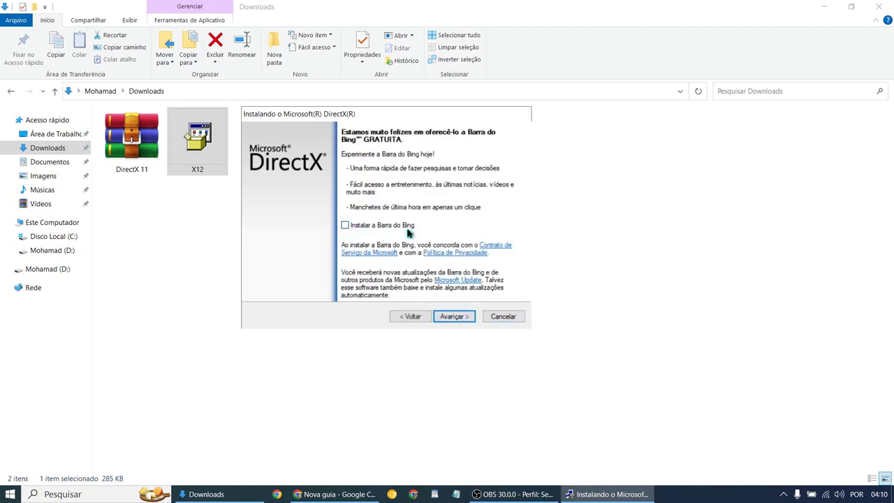
{"action": "left_click", "coordinate": [454, 318]}
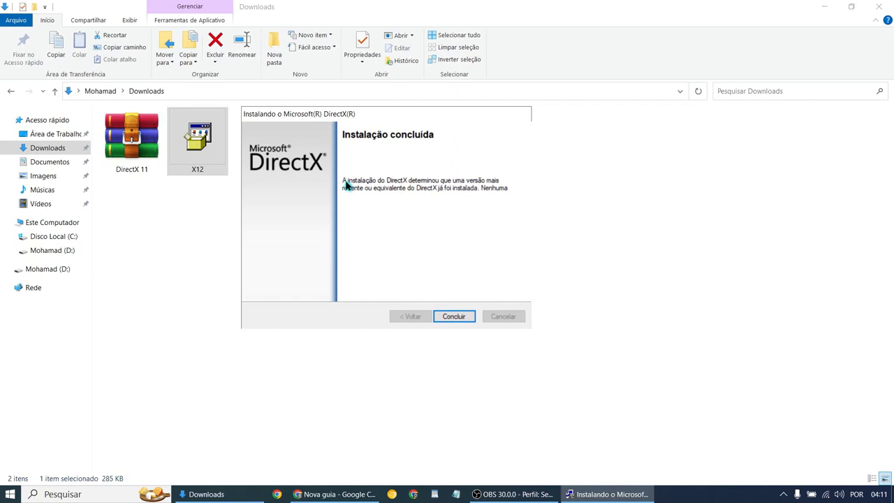
{"action": "left_click", "coordinate": [454, 317]}
- Extract the DirectX 11 archive directly into the Downloads folder
{"action": "left_click", "coordinate": [132, 154]}
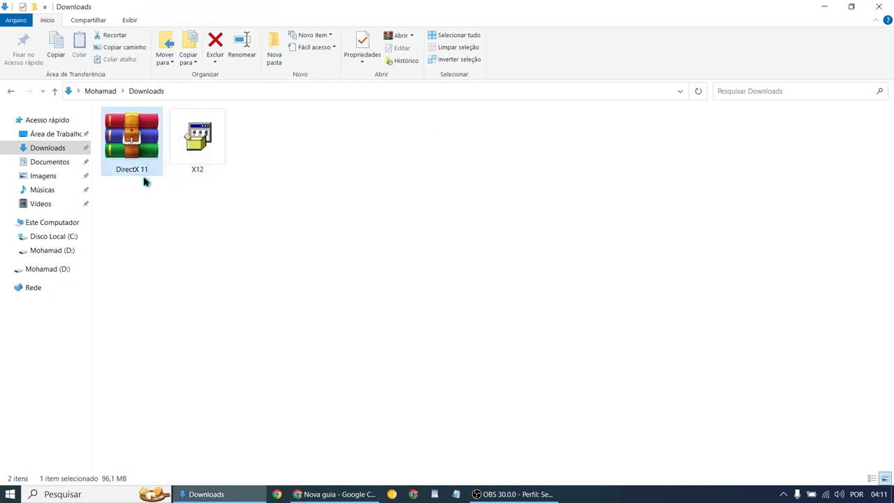
{"action": "right_click", "coordinate": [149, 124]}
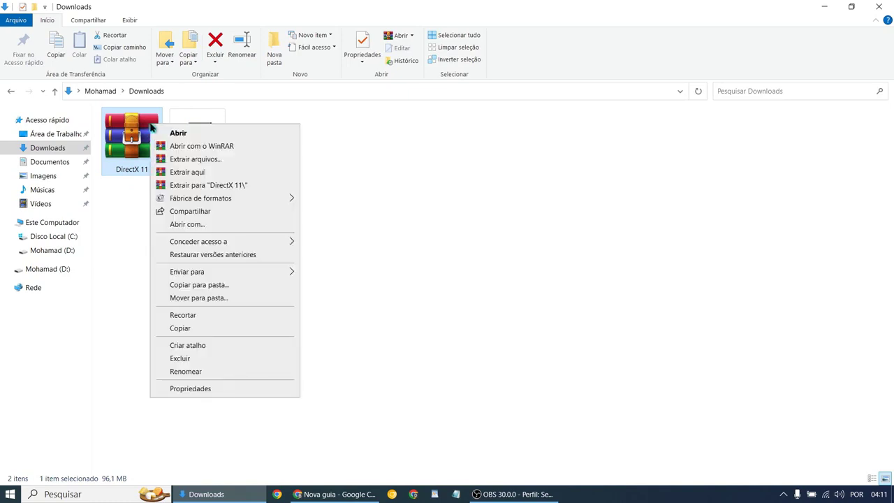
{"action": "left_click", "coordinate": [214, 175]}
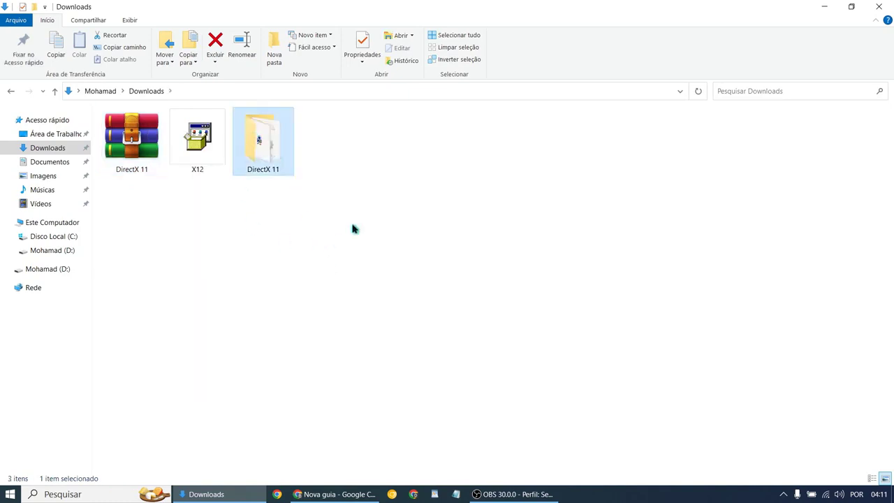
- Run DXSETUP as administrator from the extracted DirectX 11 folder
{"action": "double_click", "coordinate": [263, 143]}
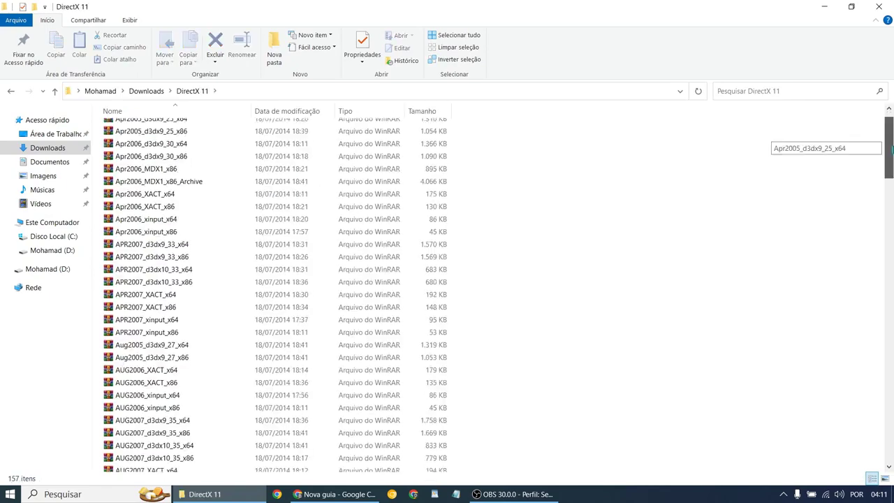
{"action": "scroll", "coordinate": [177, 320], "scroll_direction": "down", "scroll_amount": 12}
{"action": "left_click", "coordinate": [177, 315]}
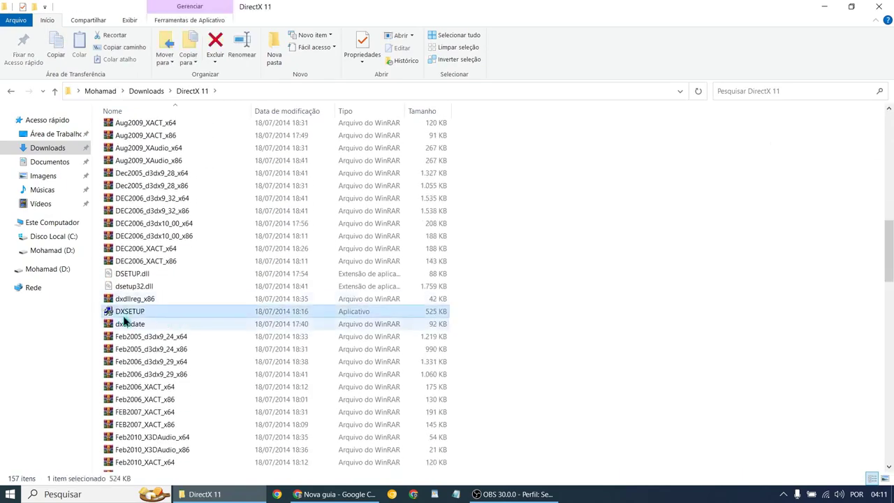
{"action": "right_click", "coordinate": [263, 311]}
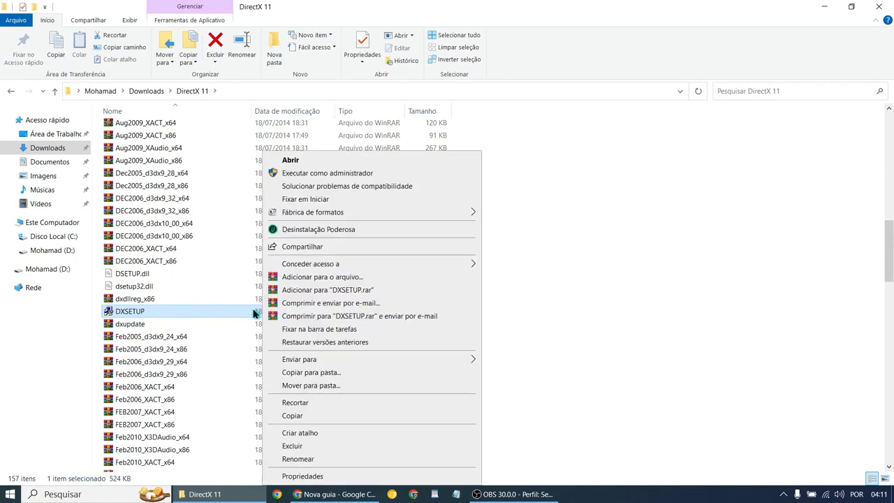
{"action": "left_click", "coordinate": [353, 176]}
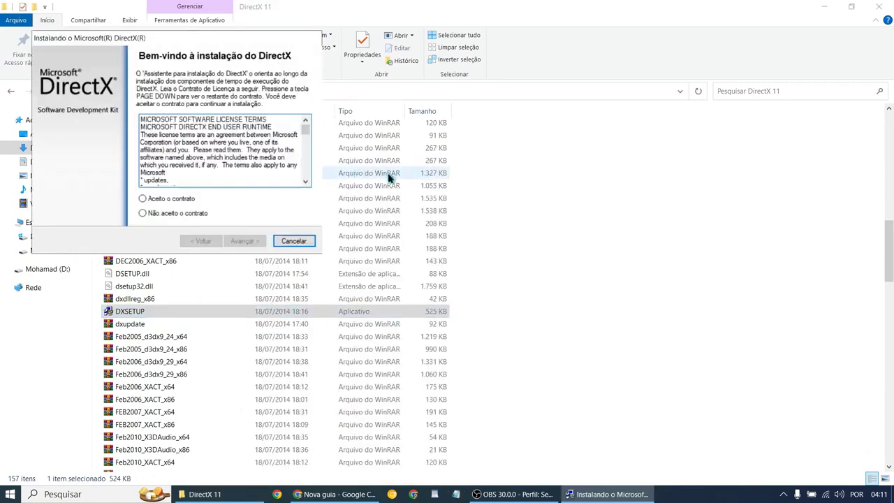
- Accept the contract in the DirectX setup wizard and start installing the runtime components
{"action": "left_click_drag", "start_coordinate": [187, 37], "coordinate": [433, 52]}
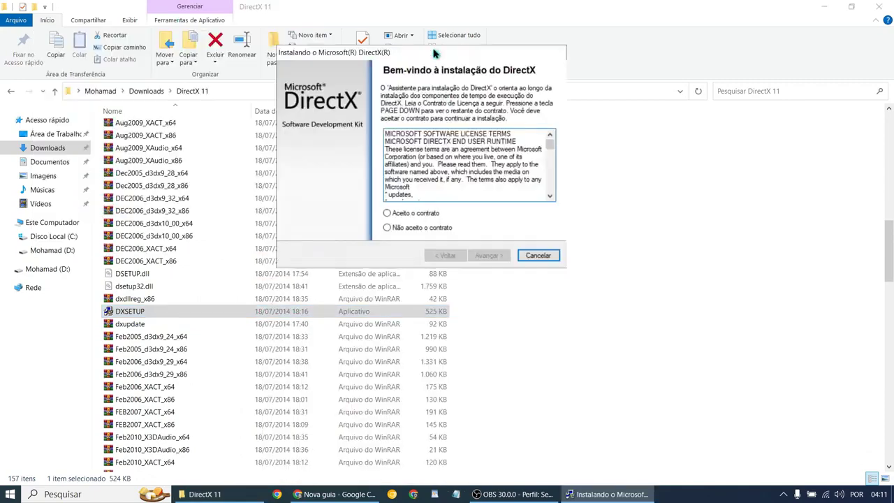
{"action": "left_click", "coordinate": [387, 215]}
{"action": "left_click", "coordinate": [489, 256]}
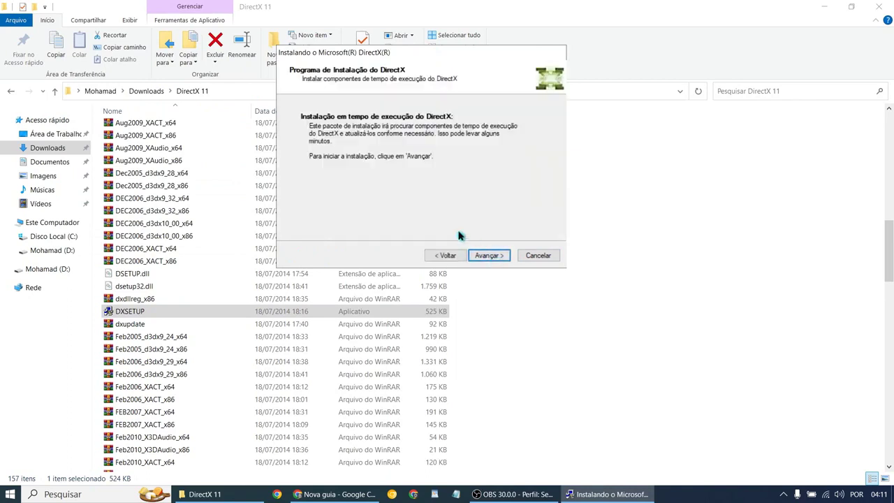
{"action": "left_click", "coordinate": [500, 255]}
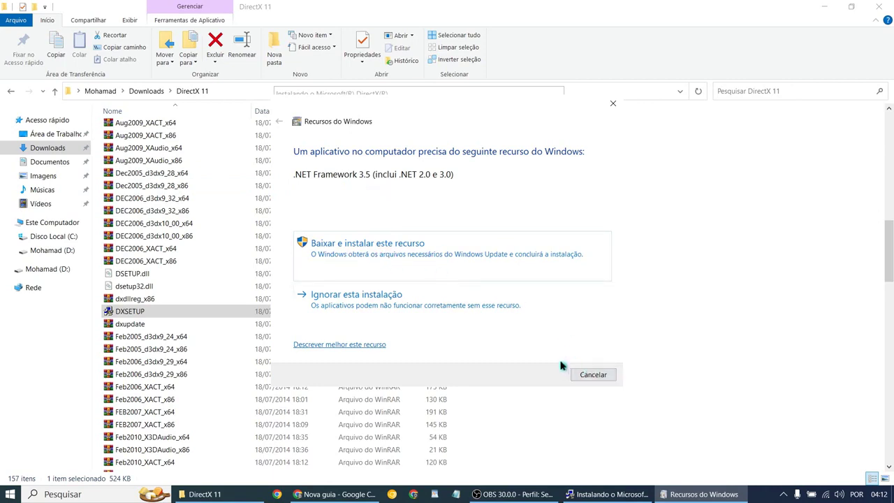
- Cancel the .NET Framework 3.5 feature request, finish the DirectX setup, and close the DirectX 11 folder
{"action": "left_click", "coordinate": [606, 374]}
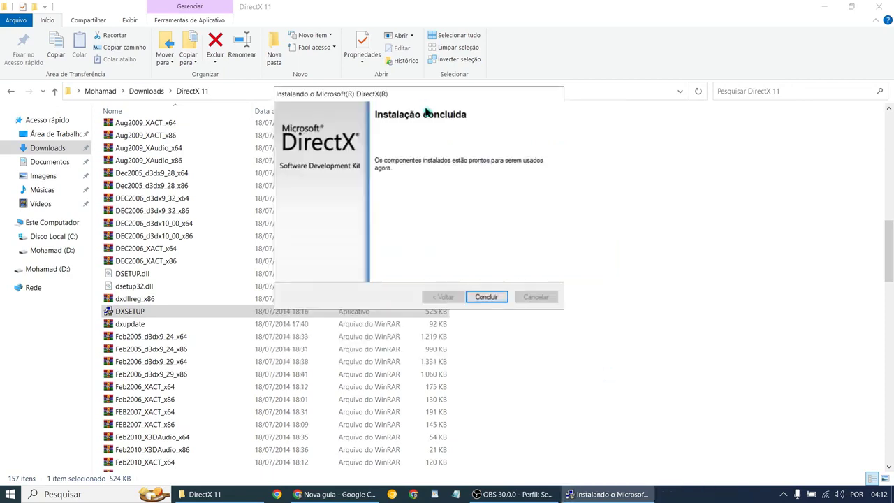
{"action": "left_click_drag", "start_coordinate": [419, 92], "coordinate": [473, 125]}
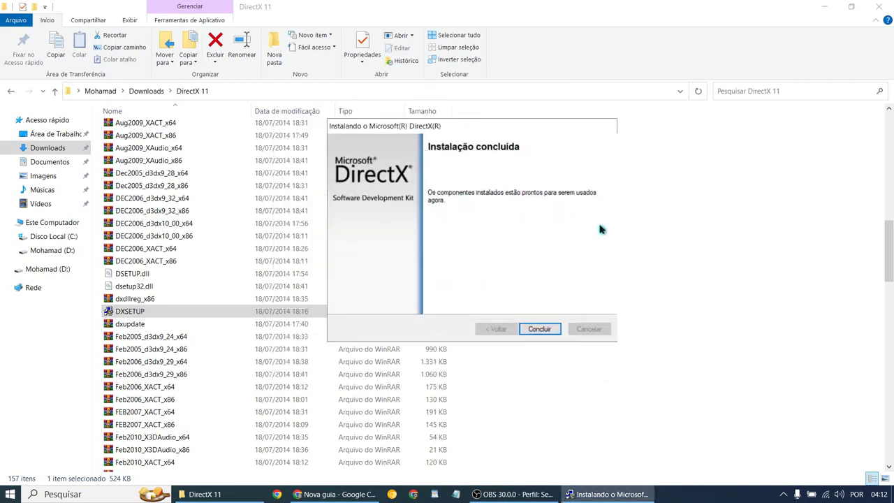
{"action": "left_click", "coordinate": [539, 332]}
{"action": "key", "text": "alt+F4"}
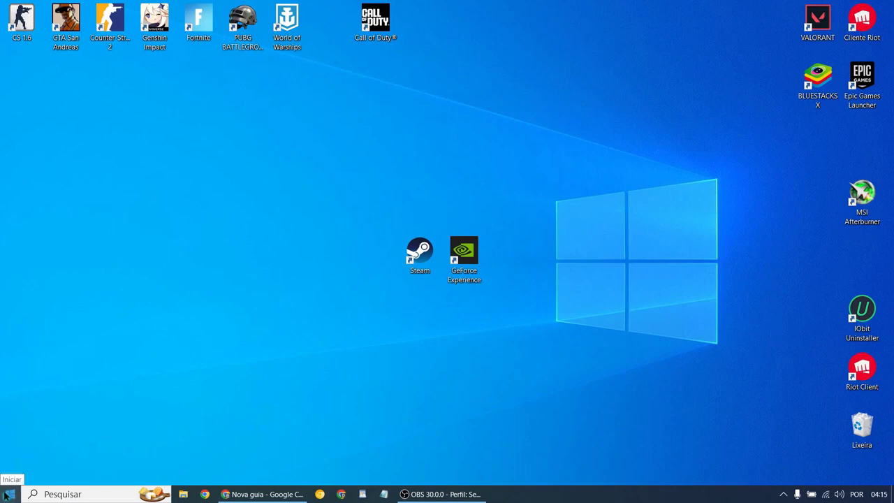
- Open the Sobre page of the Sistema section in the Windows settings
{"action": "left_click", "coordinate": [8, 493]}
{"action": "mouse_move", "coordinate": [16, 452]}
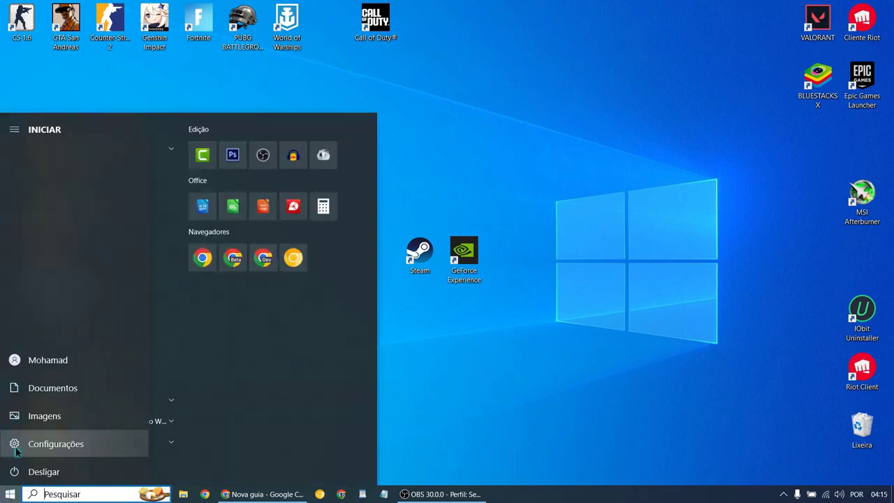
{"action": "left_click", "coordinate": [47, 447]}
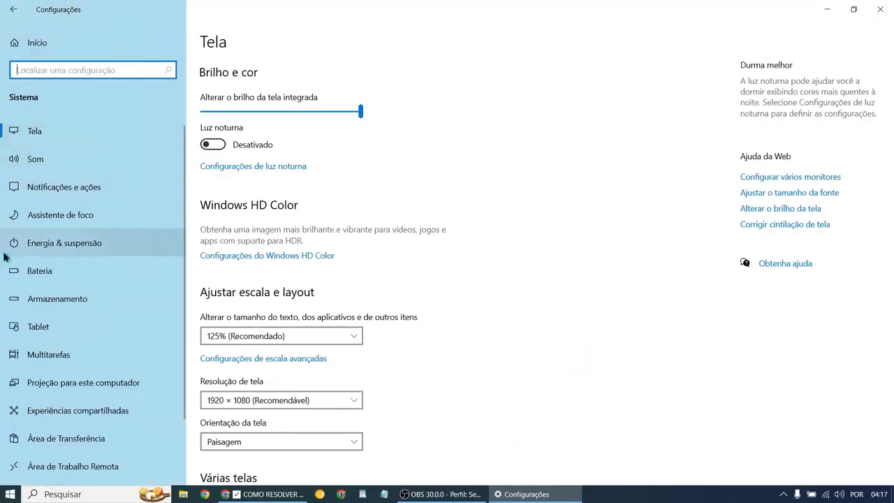
{"action": "scroll", "coordinate": [8, 187], "scroll_direction": "down", "scroll_amount": 2}
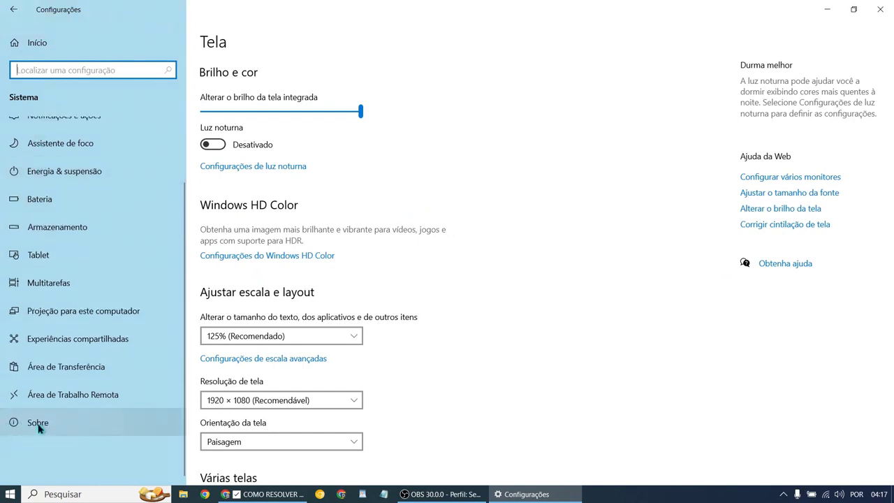
{"action": "left_click", "coordinate": [38, 423]}
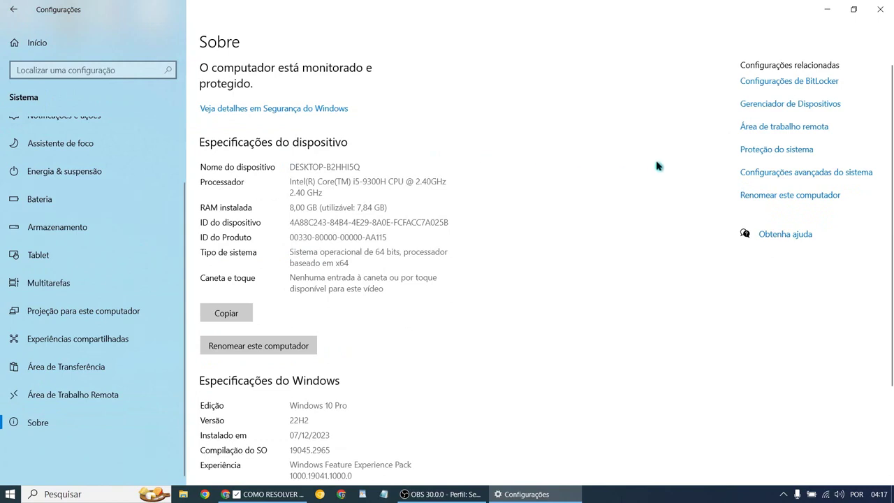
- Open the environment variables from the advanced system settings and start a new system variable
{"action": "left_click", "coordinate": [838, 180]}
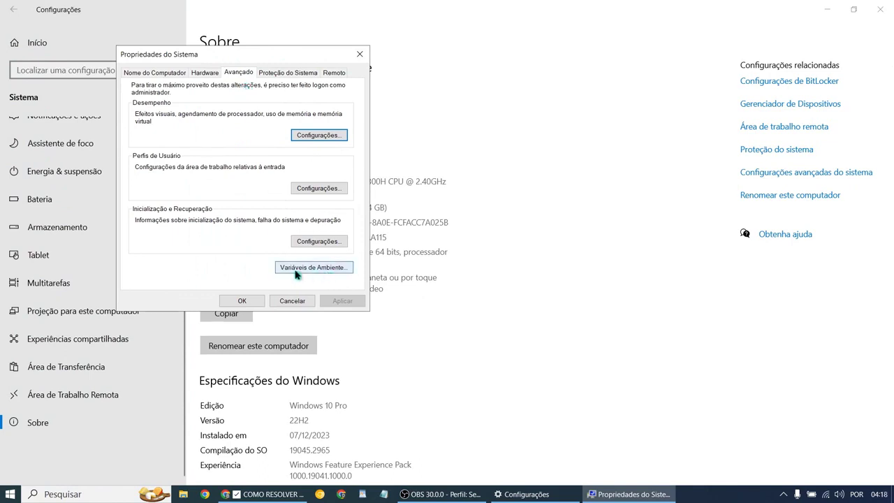
{"action": "left_click", "coordinate": [339, 274]}
{"action": "left_click", "coordinate": [409, 299]}
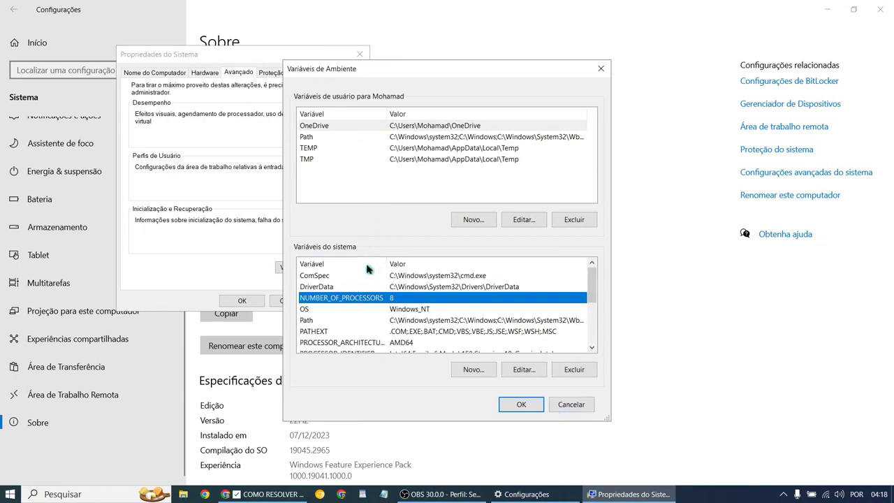
{"action": "left_click", "coordinate": [478, 373]}
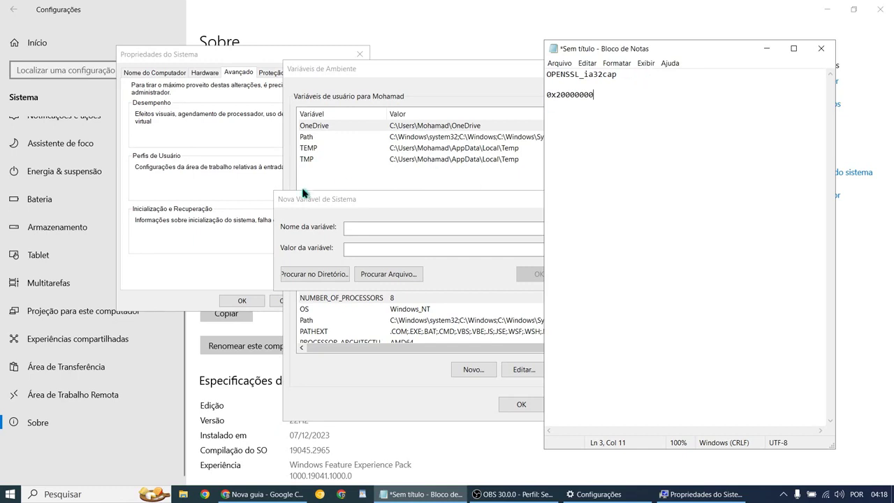
- Copy OPENSSL_ia32cap from the Notepad note and paste it as the new system variable's name
{"action": "left_click_drag", "start_coordinate": [648, 75], "coordinate": [510, 68]}
{"action": "key", "text": "ctrl+c"}
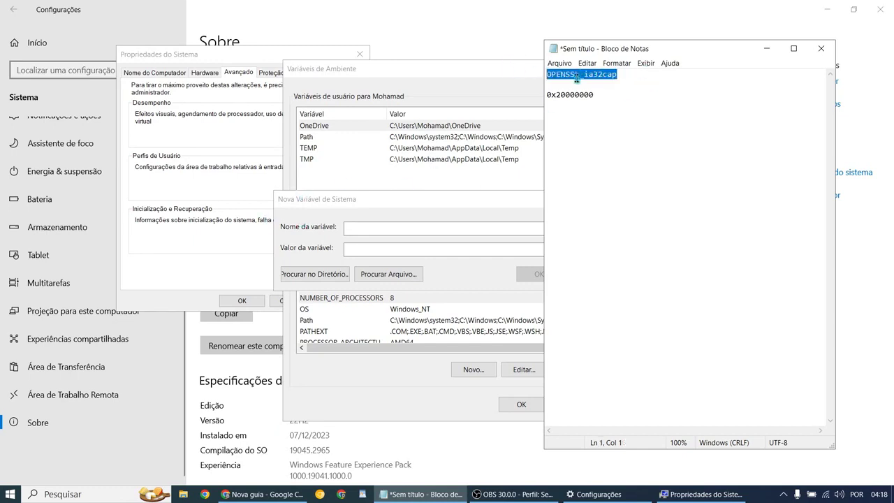
{"action": "left_click", "coordinate": [375, 229]}
{"action": "key", "text": "ctrl+v"}
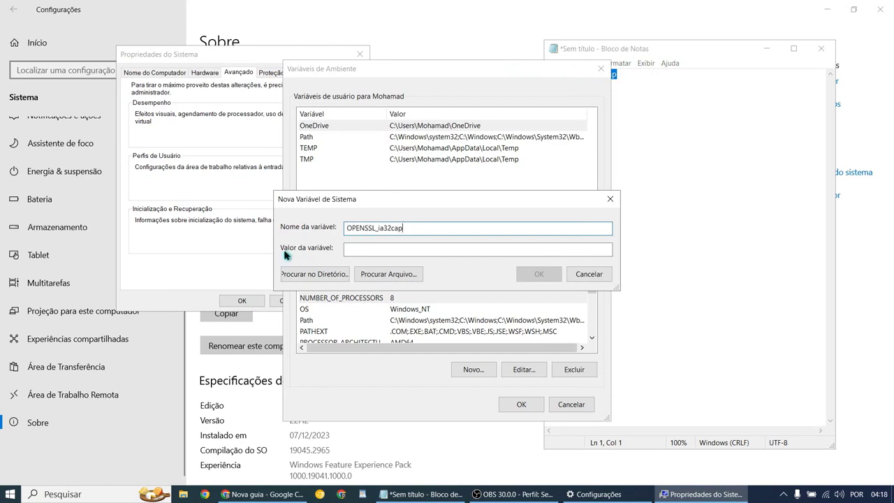
- Copy 0x20000000 from the Notepad note and paste it as the new system variable's value
{"action": "left_click", "coordinate": [731, 95]}
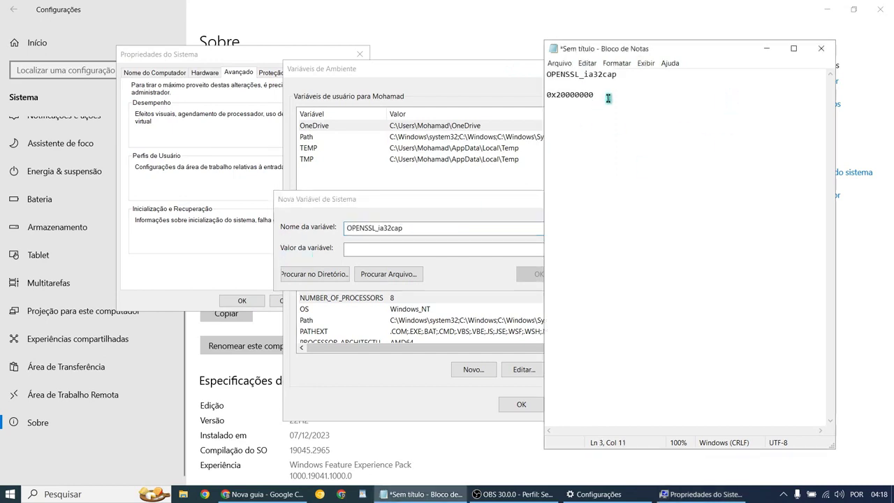
{"action": "left_click_drag", "start_coordinate": [609, 98], "coordinate": [516, 101]}
{"action": "key", "text": "ctrl+c"}
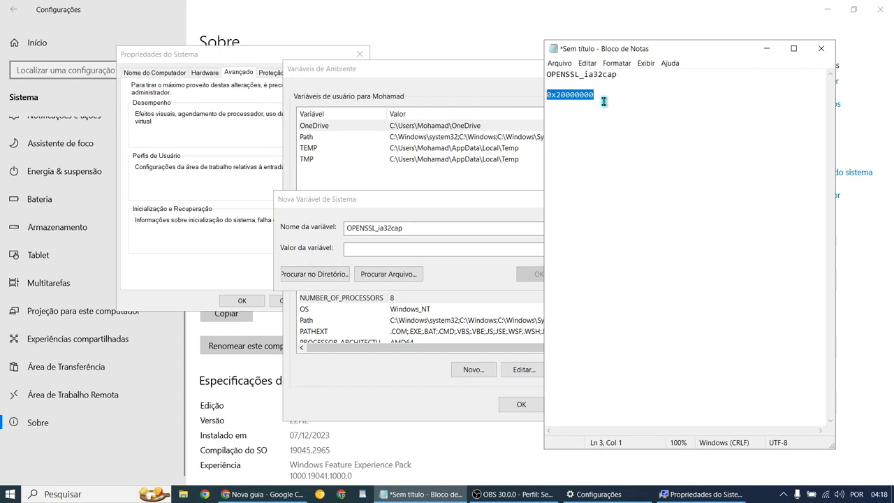
{"action": "left_click", "coordinate": [371, 251]}
{"action": "key", "text": "ctrl+v"}
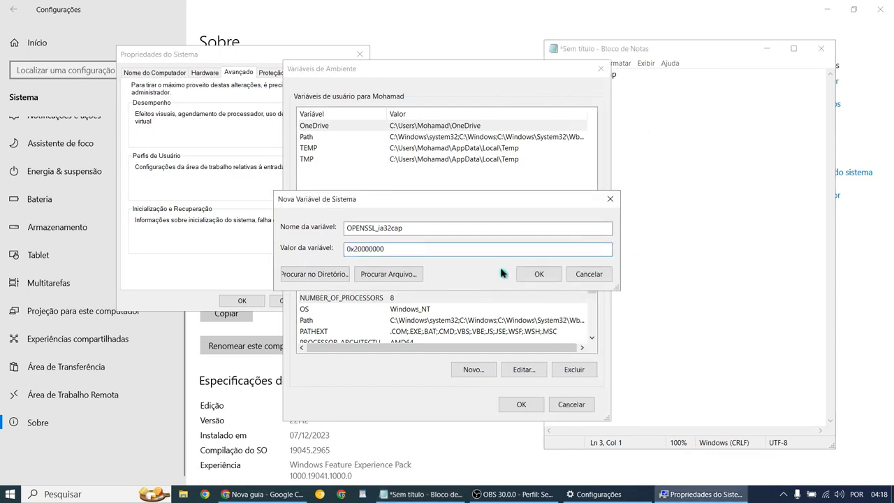
- Save the new system variable, accept the environment variable changes, and close the system properties
{"action": "left_click", "coordinate": [534, 273]}
{"action": "key", "text": "Return"}
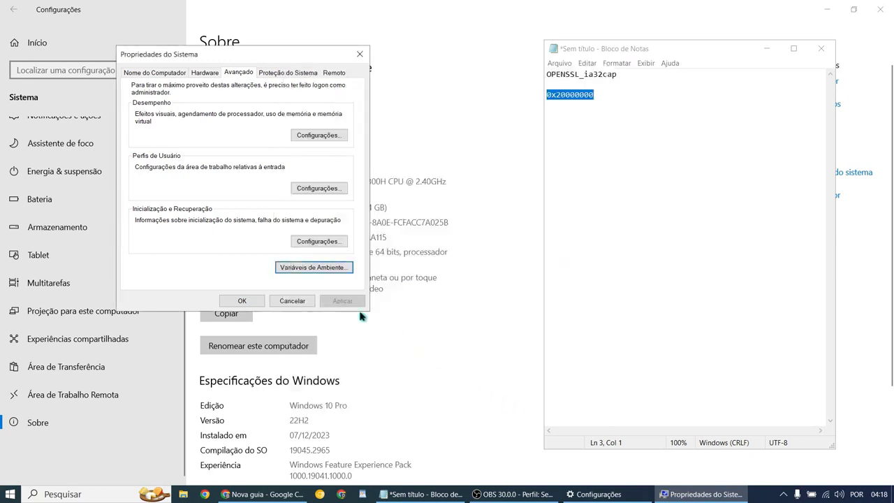
{"action": "left_click", "coordinate": [255, 305]}
{"action": "left_click", "coordinate": [512, 327]}
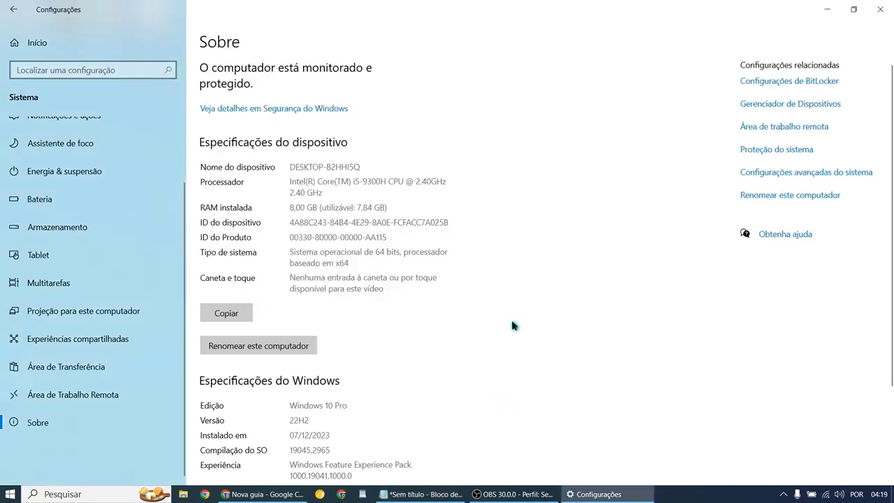